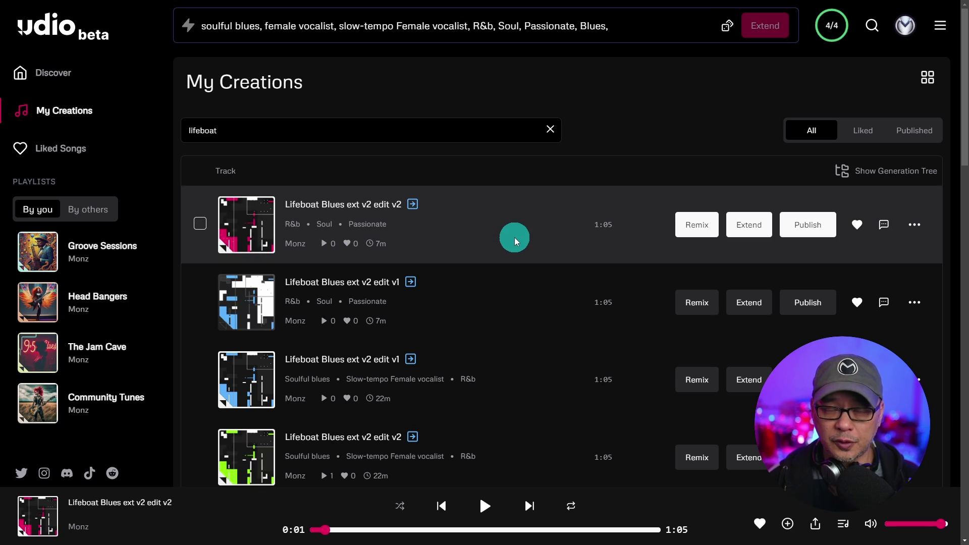
pyautogui.click(200, 224)
pyautogui.click(200, 301)
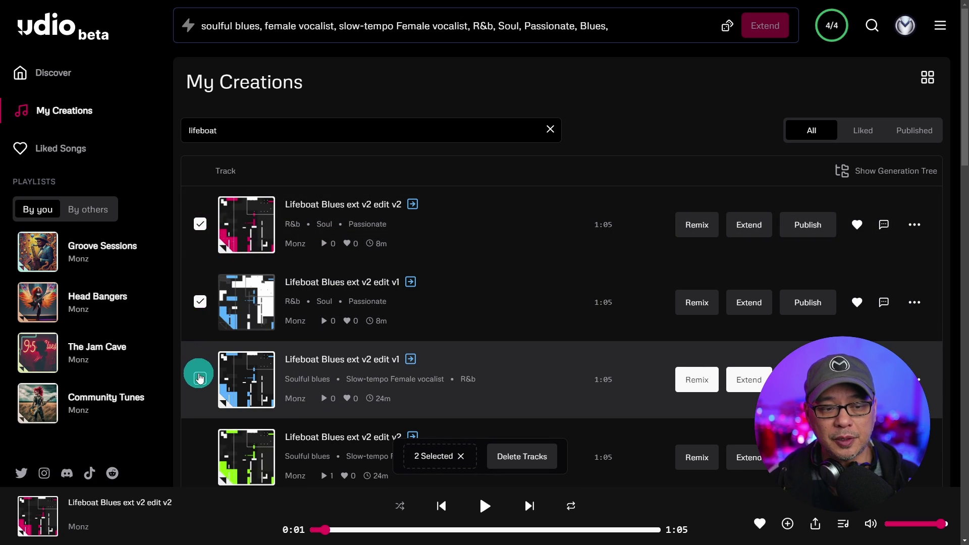
pyautogui.click(200, 380)
pyautogui.click(200, 454)
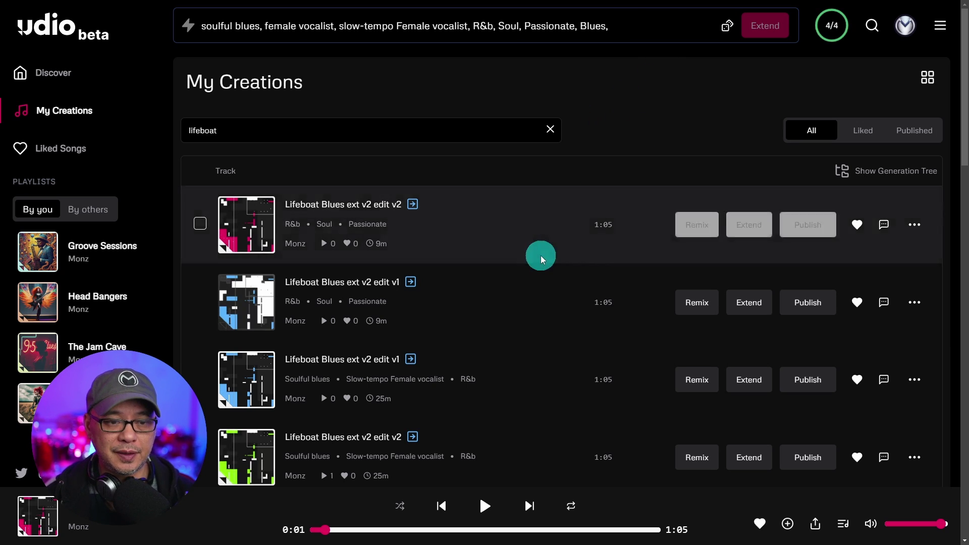
# Show the track history of the topmost Lifeboat Blues edit and expand the versions under the original Lifeboat Blues track
pyautogui.scroll(-10, 517, 258)
pyautogui.scroll(10, 517, 258)
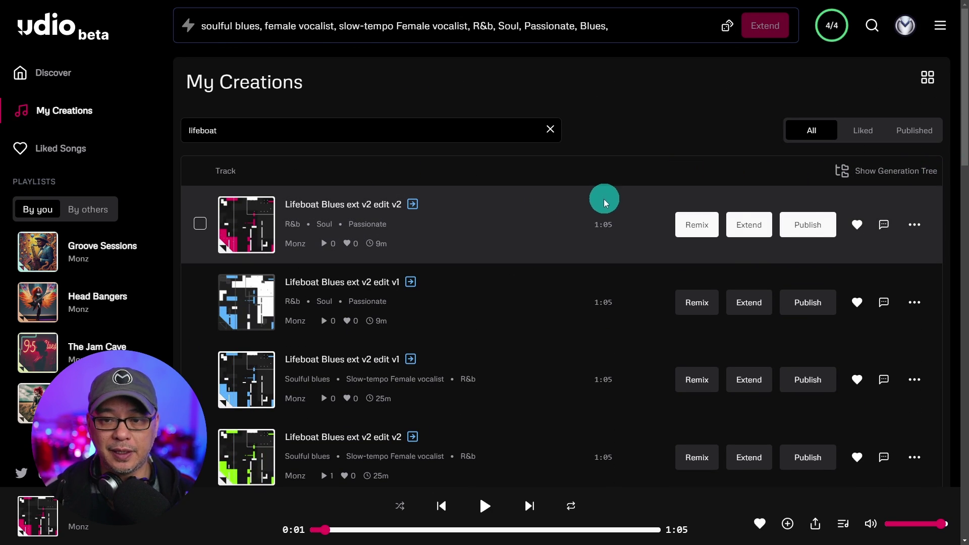
pyautogui.click(915, 224)
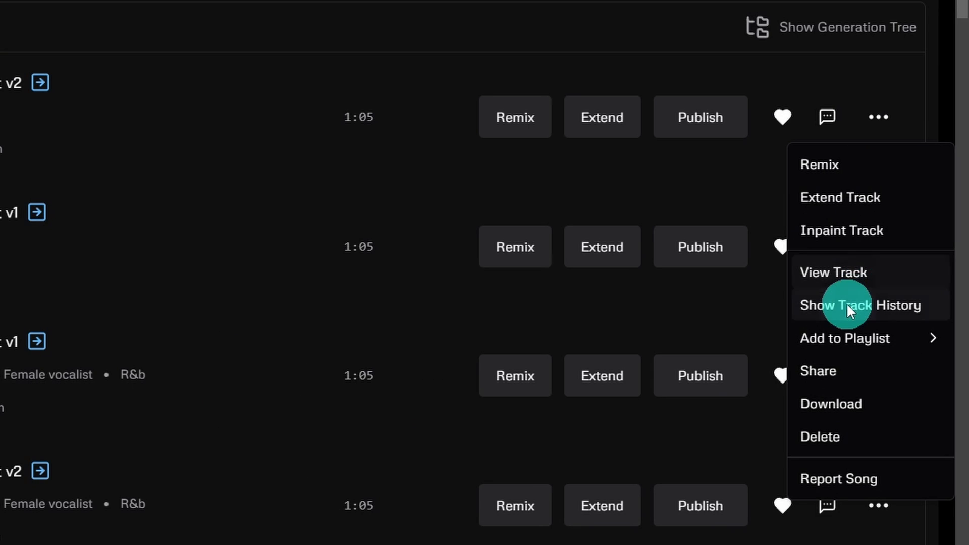
pyautogui.click(845, 308)
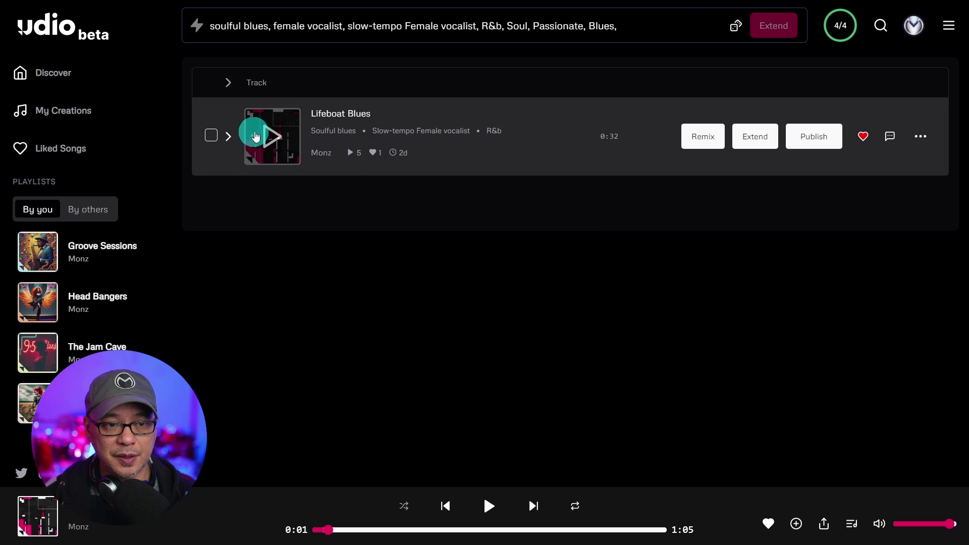
pyautogui.click(228, 137)
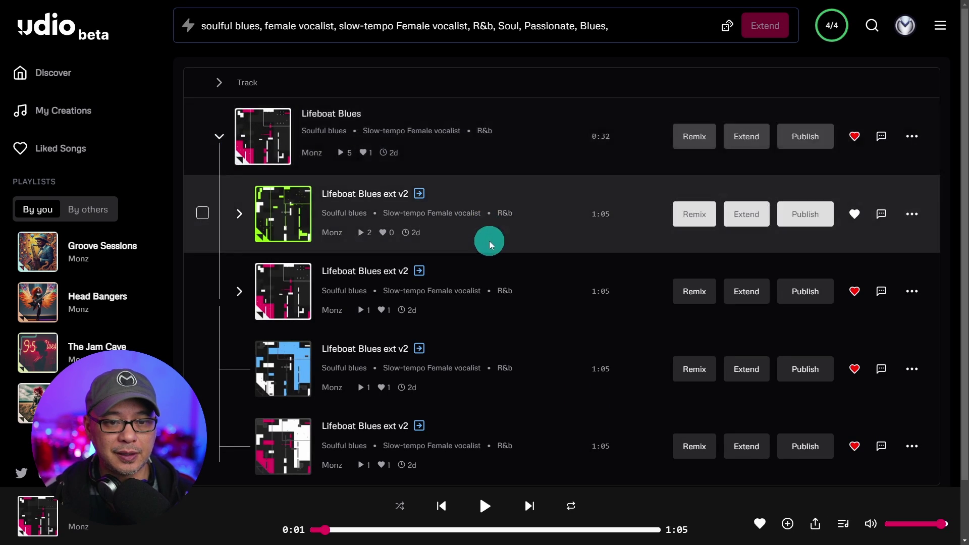
pyautogui.scroll(-2, 505, 232)
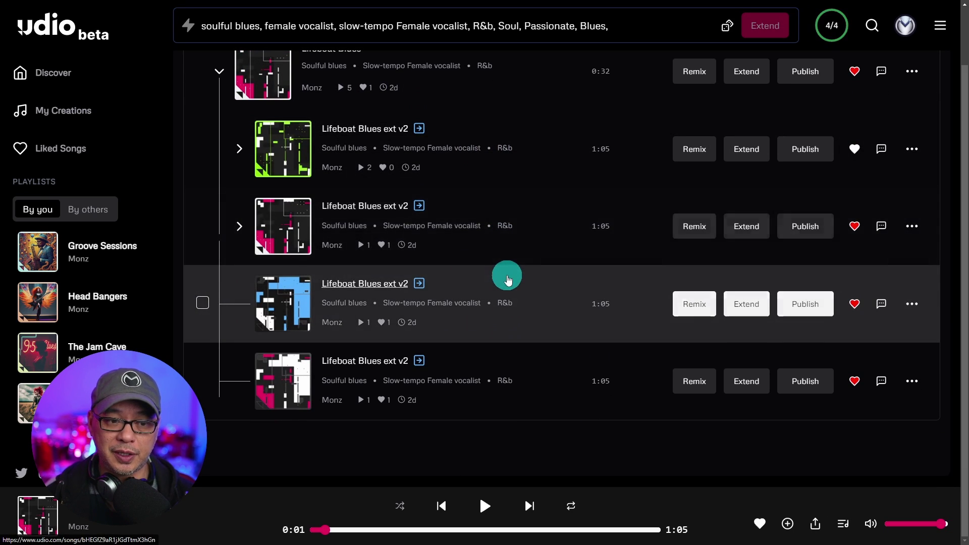
pyautogui.scroll(2, 505, 275)
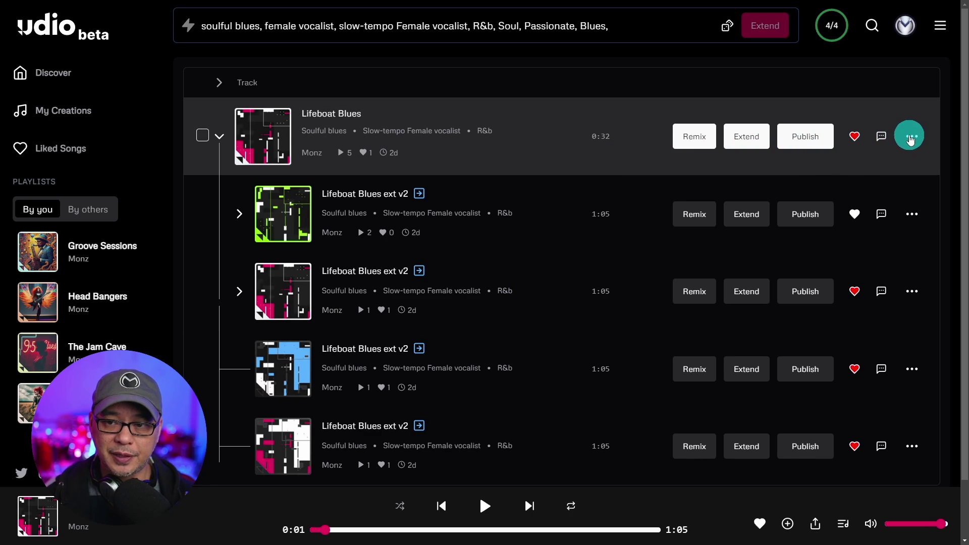
# Open the original Lifeboat Blues track for inpainting and clear the preset region from its waveform
pyautogui.click(910, 140)
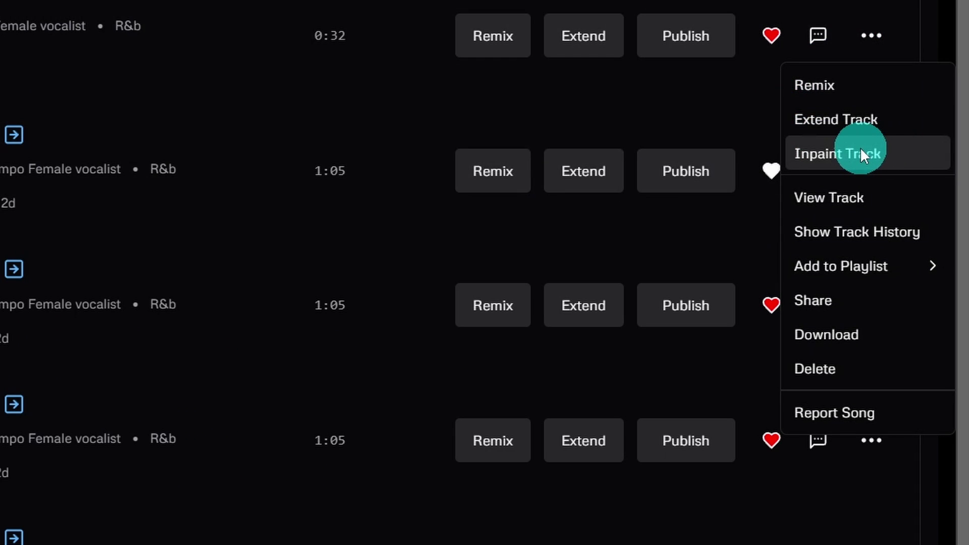
pyautogui.click(859, 149)
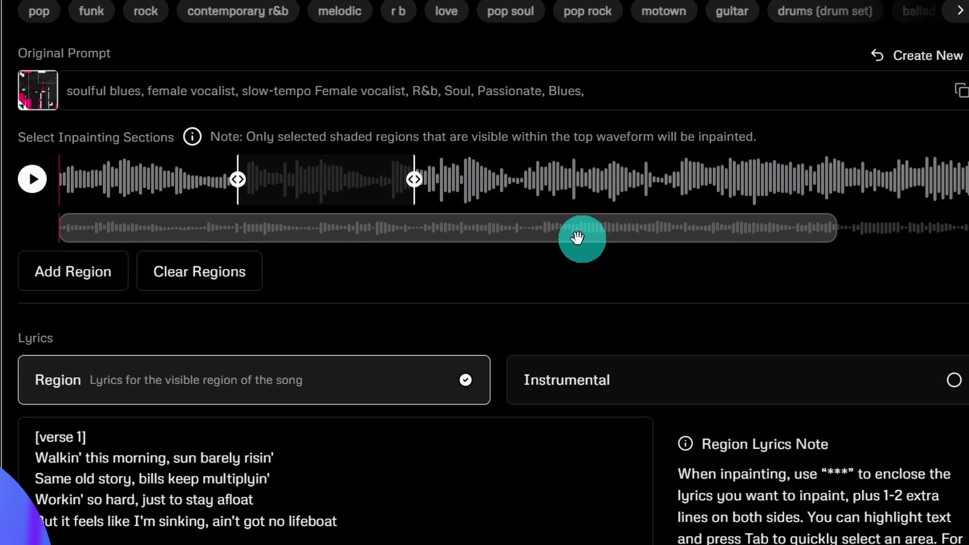
pyautogui.moveTo(429, 229); pyautogui.dragTo(502, 234)
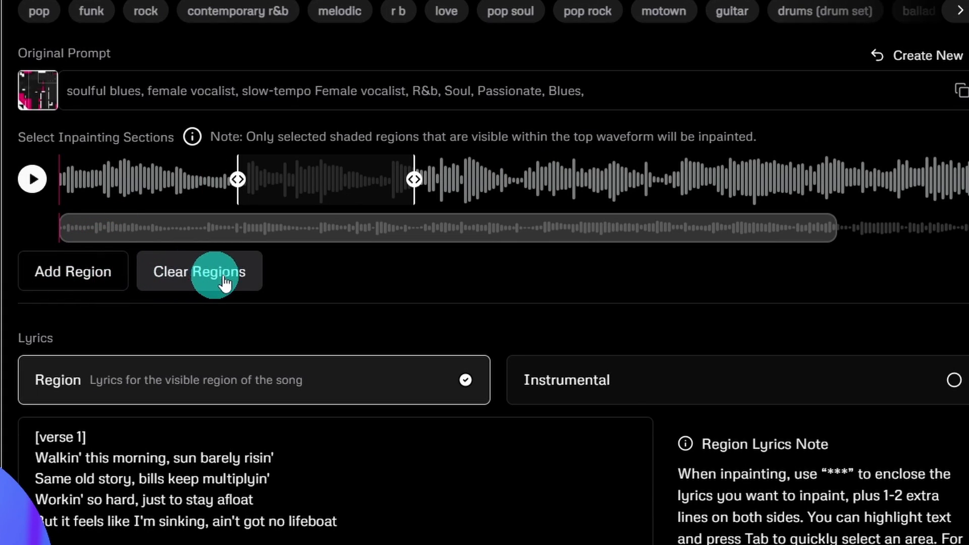
pyautogui.click(207, 284)
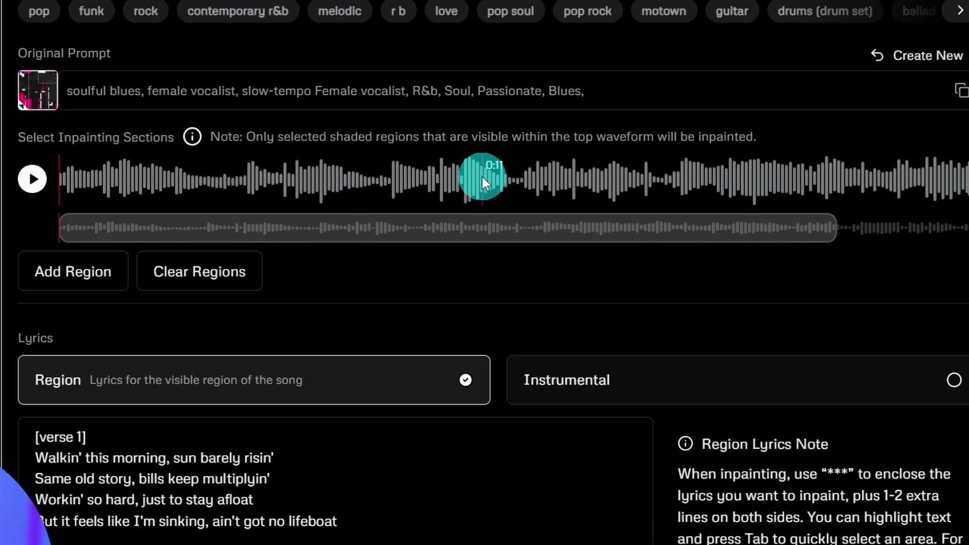
pyautogui.click(48, 279)
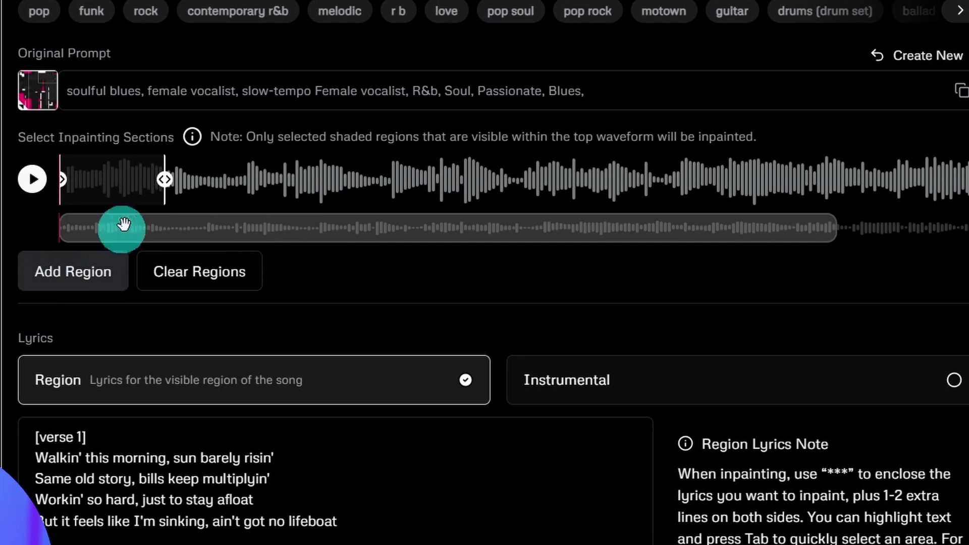
pyautogui.click(138, 200)
pyautogui.click(162, 173)
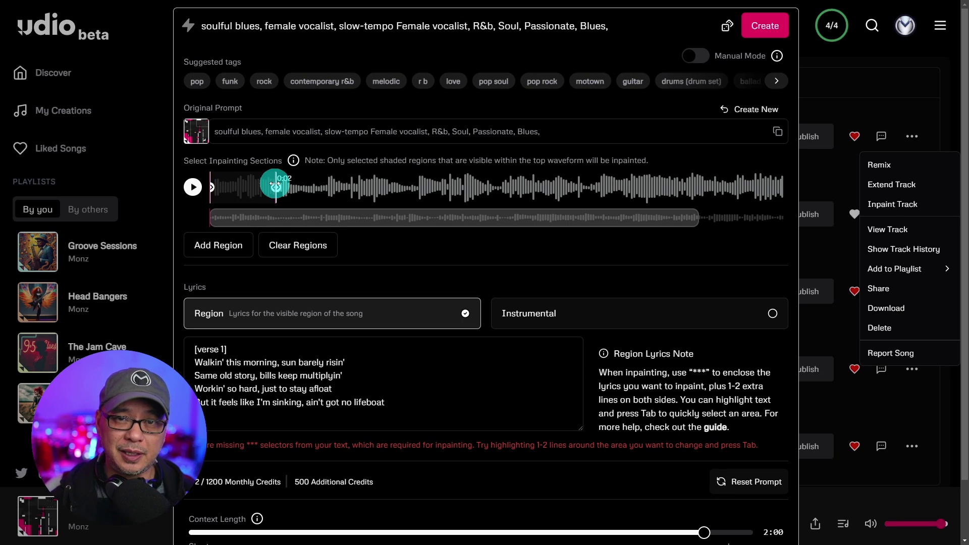
pyautogui.click(223, 252)
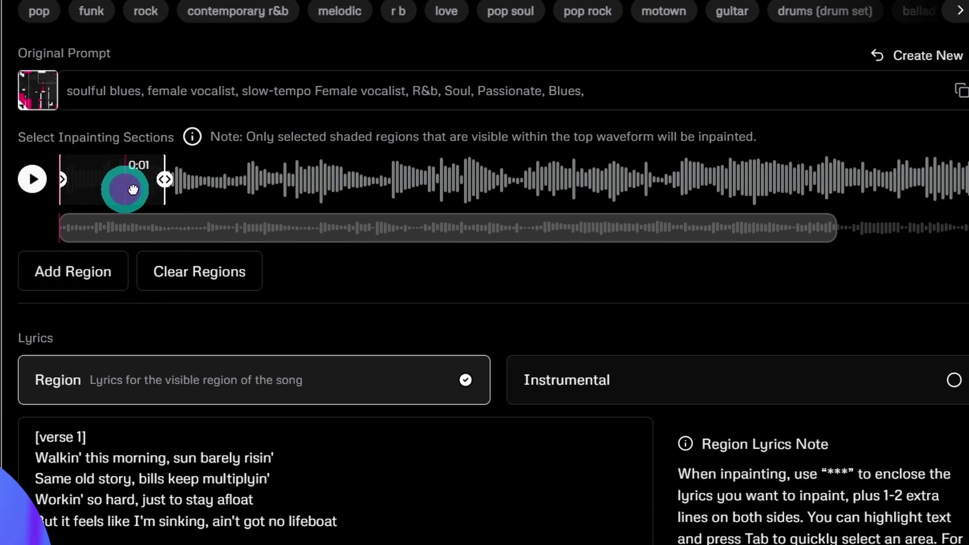
pyautogui.moveTo(126, 184); pyautogui.dragTo(309, 192)
pyautogui.click(82, 272)
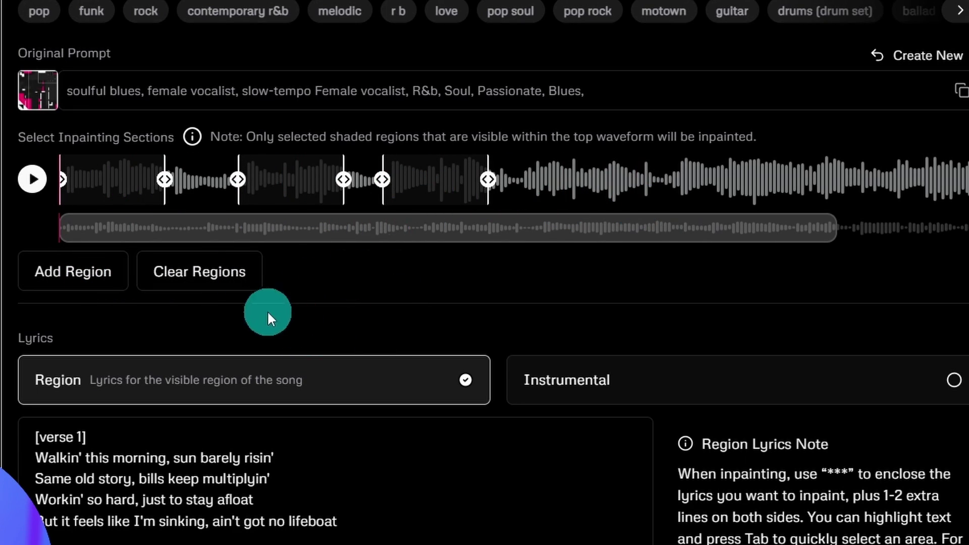
pyautogui.click(238, 278)
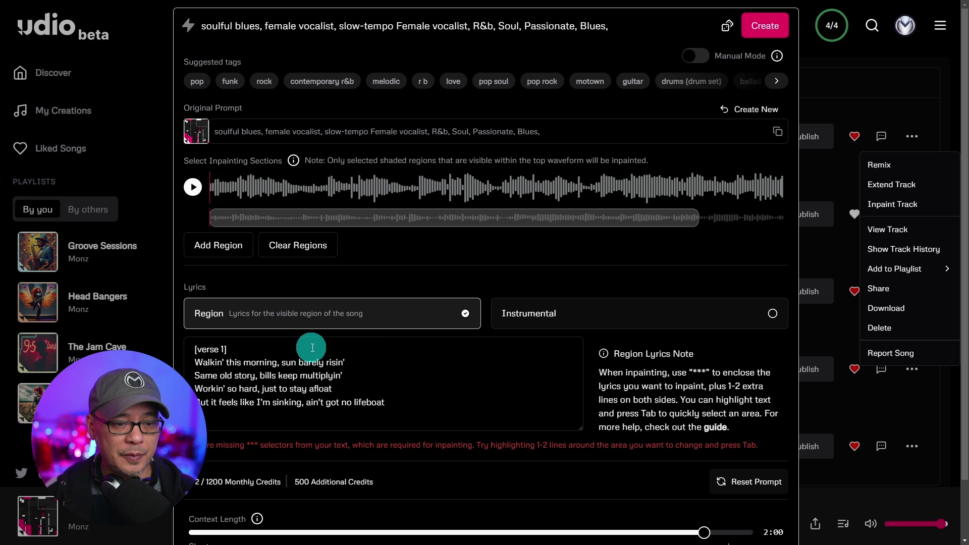
# Mark the first lyric line, "Walkin' this morning, sun barely risin'", for inpainting with *** selectors
pyautogui.tripleClick(323, 362)
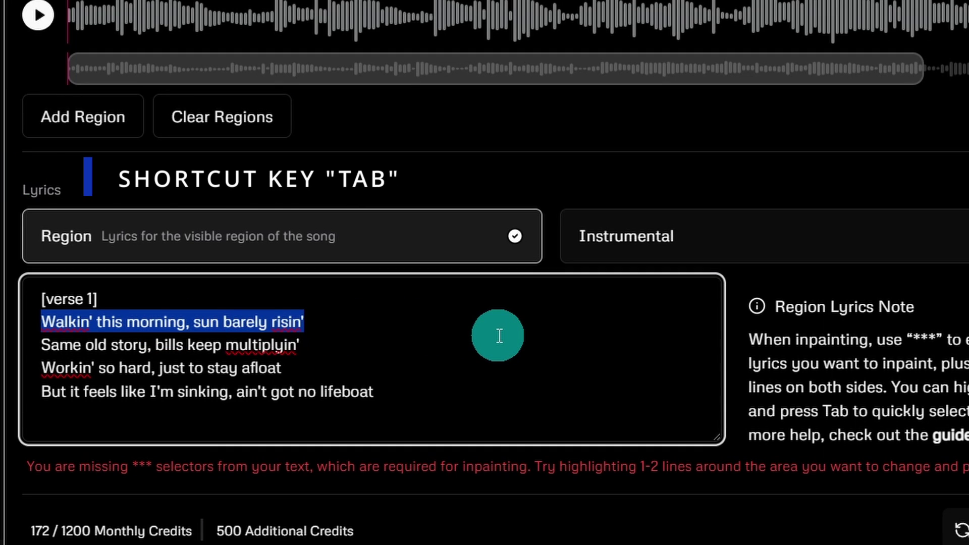
pyautogui.press('Tab')
pyautogui.click(370, 328)
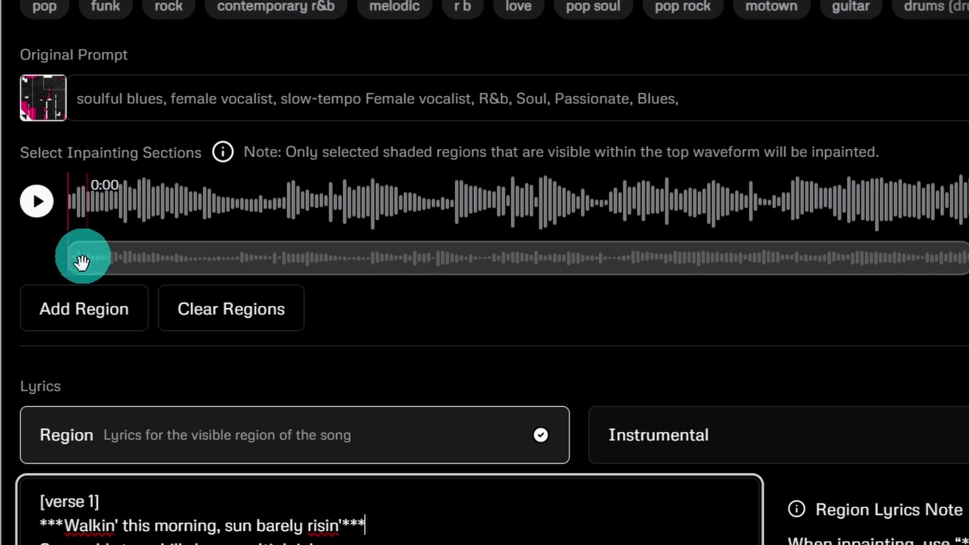
# Add an inpainting region at the start of the waveform, listen to the opening, and extend the region over the first sung line
pyautogui.click(85, 310)
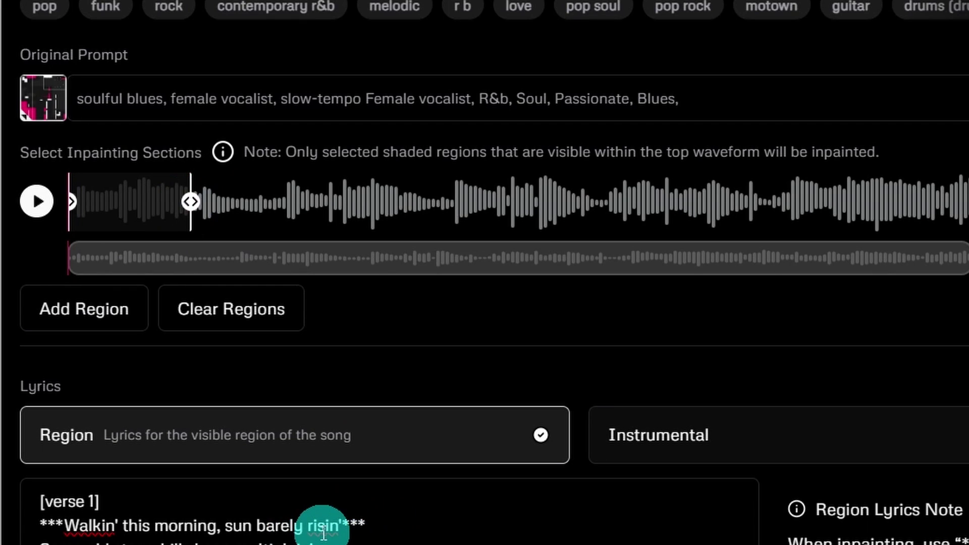
pyautogui.click(37, 201)
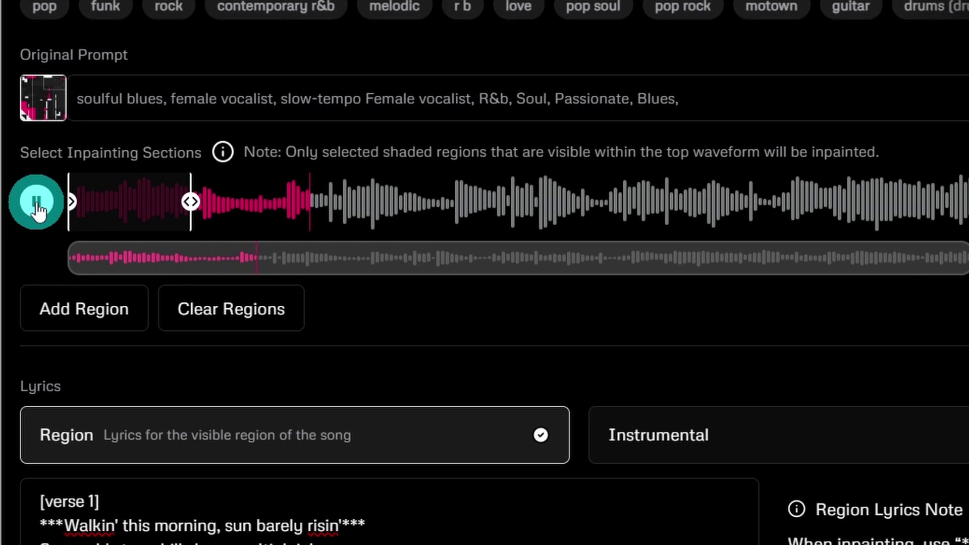
pyautogui.click(72, 206)
pyautogui.click(40, 205)
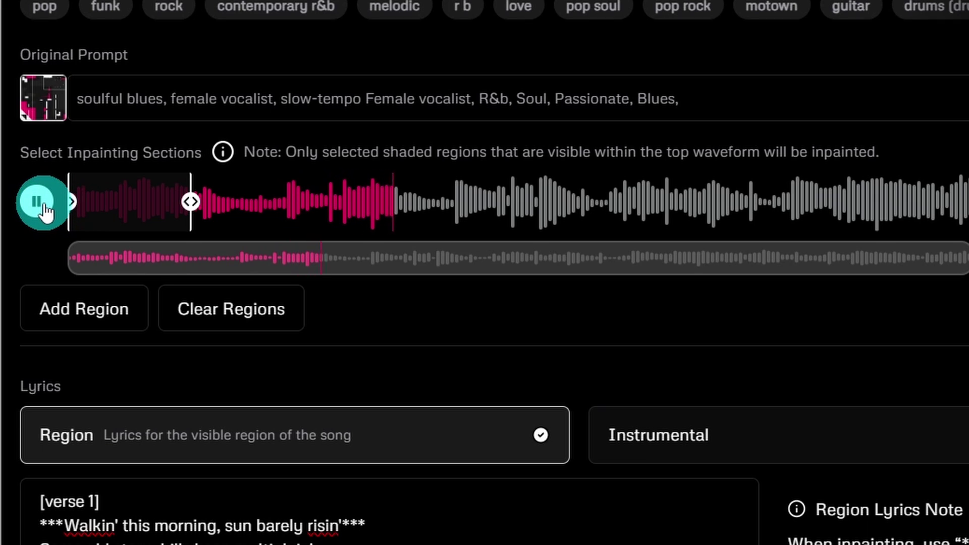
pyautogui.moveTo(191, 202); pyautogui.dragTo(417, 187)
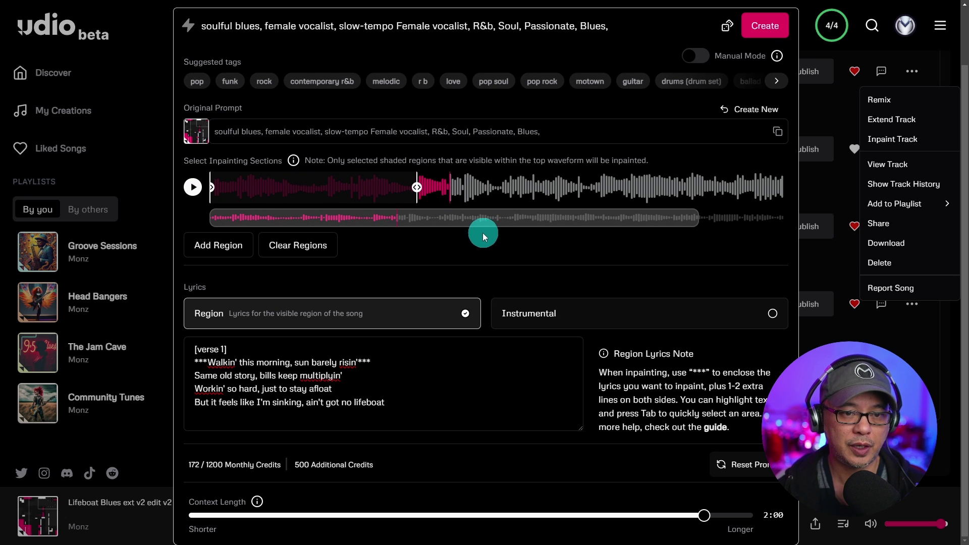
# Replace "Walkin' this morning" with "Getting out of bed this mornin" in the marked lyric line and create the inpainted track
pyautogui.click(509, 374)
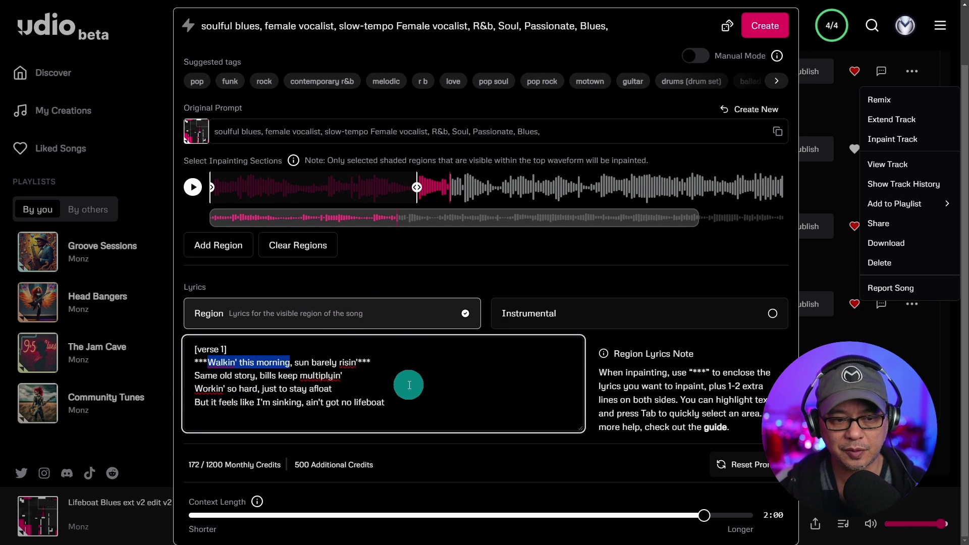
pyautogui.write('Getting out of bed this mornin')
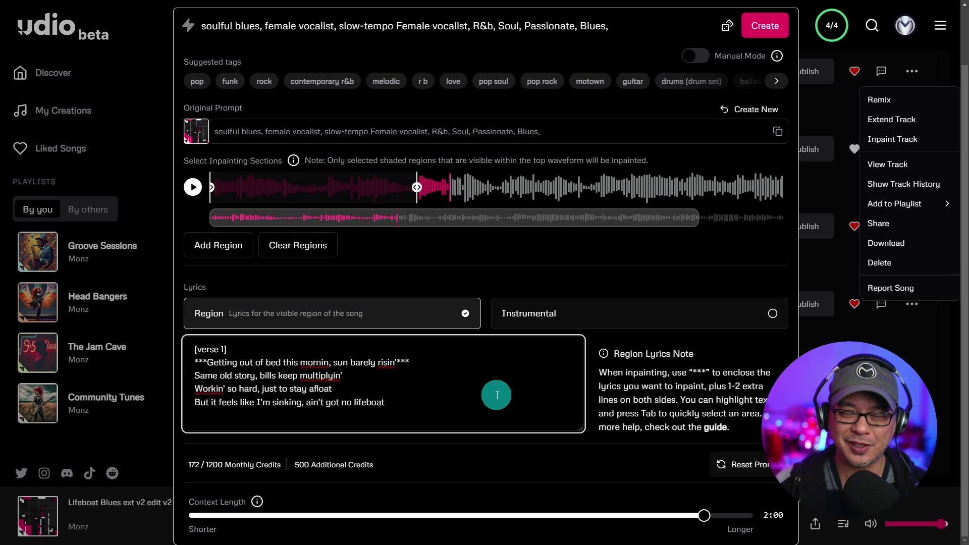
pyautogui.click(763, 36)
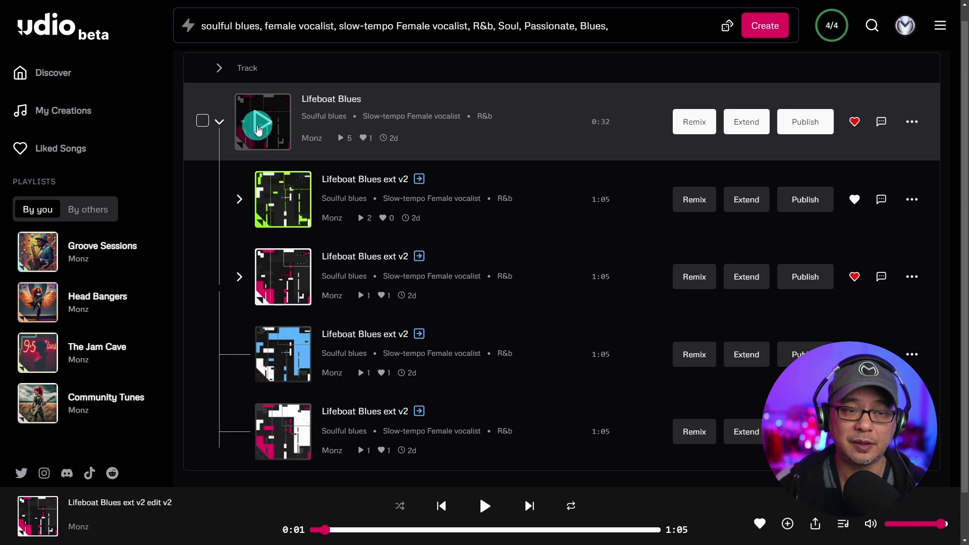
# Listen to the opening of the original Lifeboat Blues track and of the edit v1 tagged Soulful blues
pyautogui.click(258, 127)
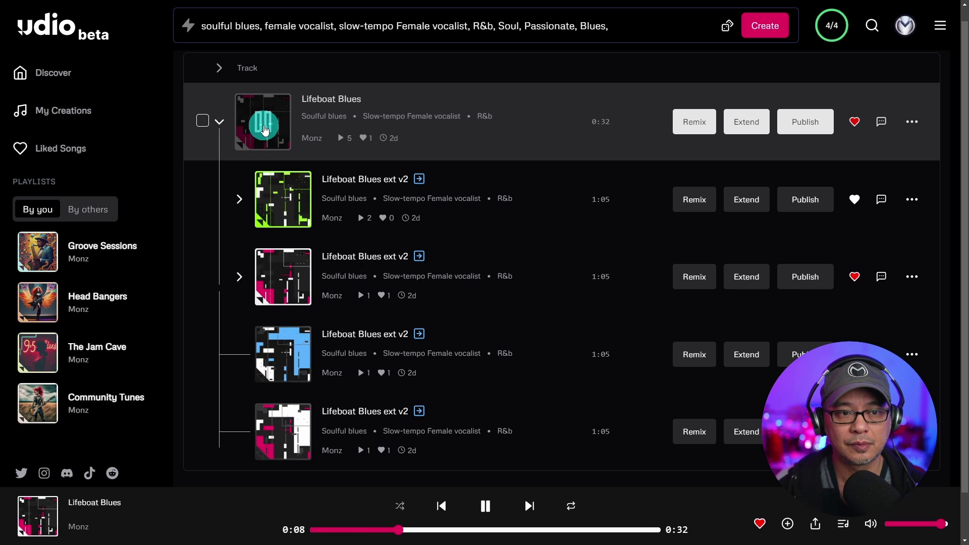
pyautogui.click(265, 130)
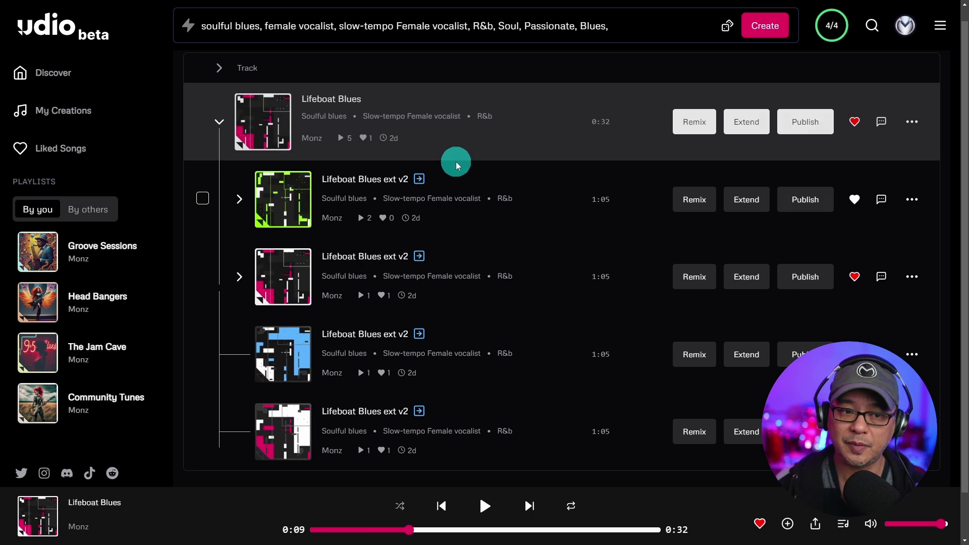
pyautogui.scroll(-1, 457, 170)
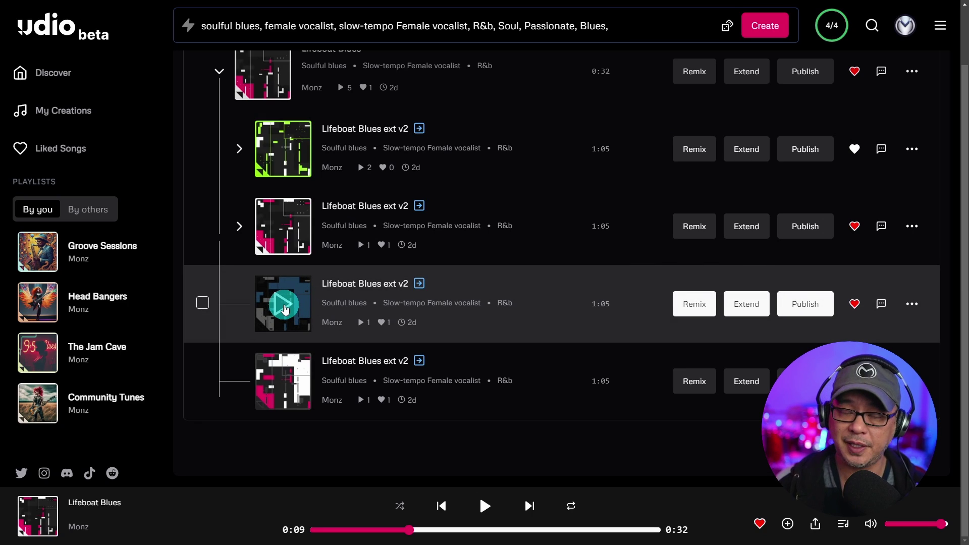
pyautogui.click(284, 310)
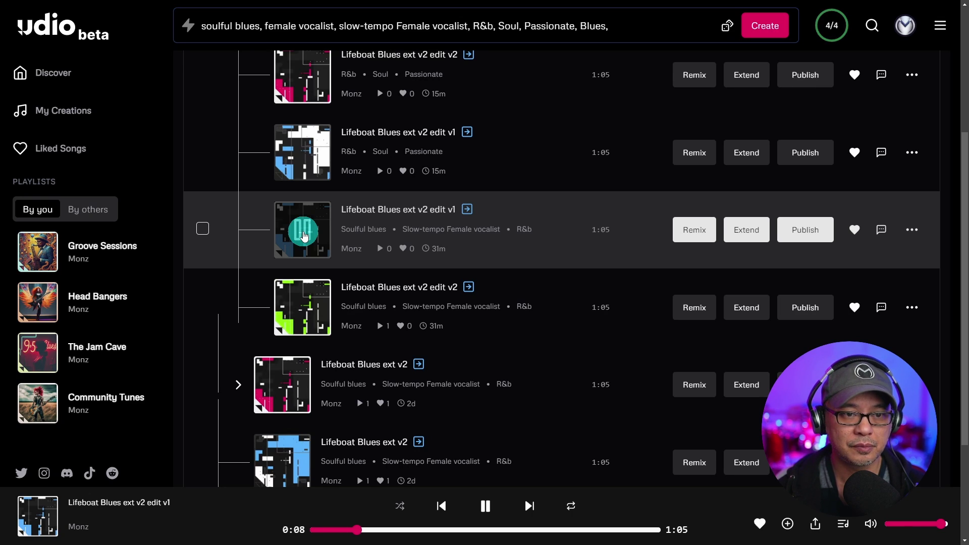
pyautogui.click(303, 236)
# Listen to the openings of the edit v2 and edit v1 tracks tagged R&b, Soul and Passionate
pyautogui.scroll(1, 574, 159)
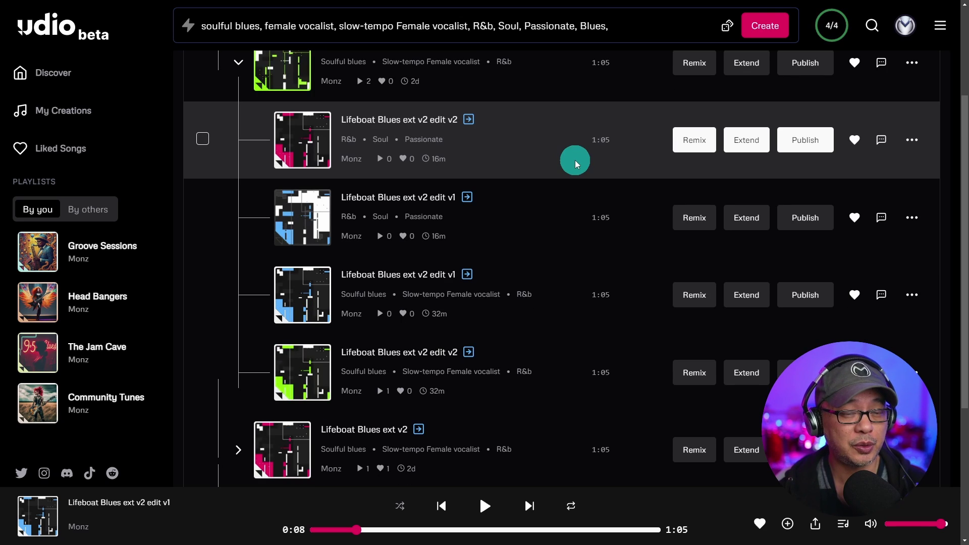
pyautogui.click(297, 146)
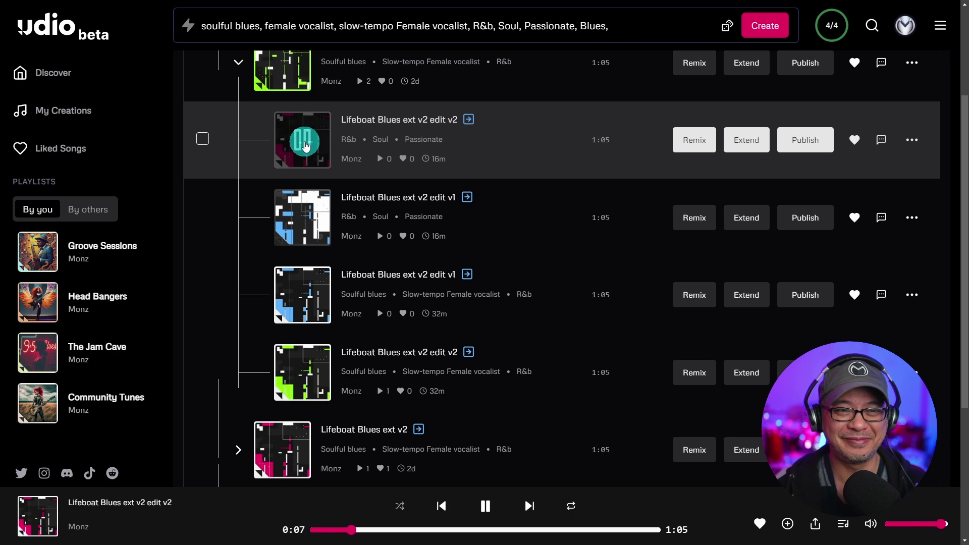
pyautogui.click(306, 146)
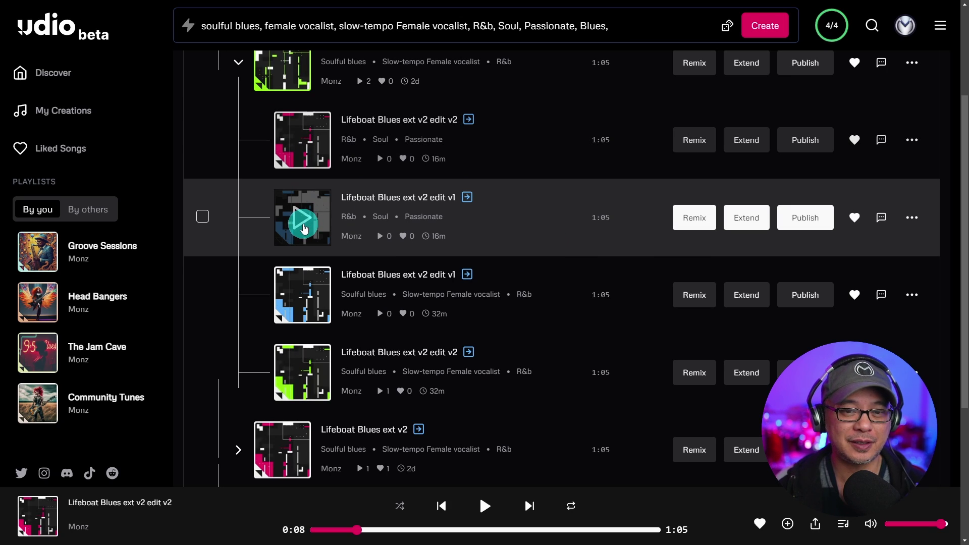
pyautogui.click(303, 226)
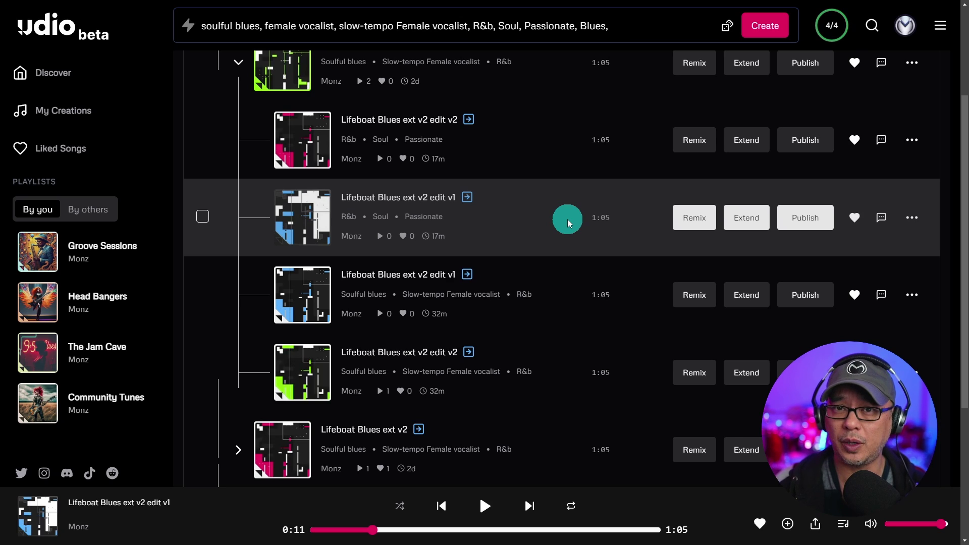
pyautogui.scroll(3, 567, 219)
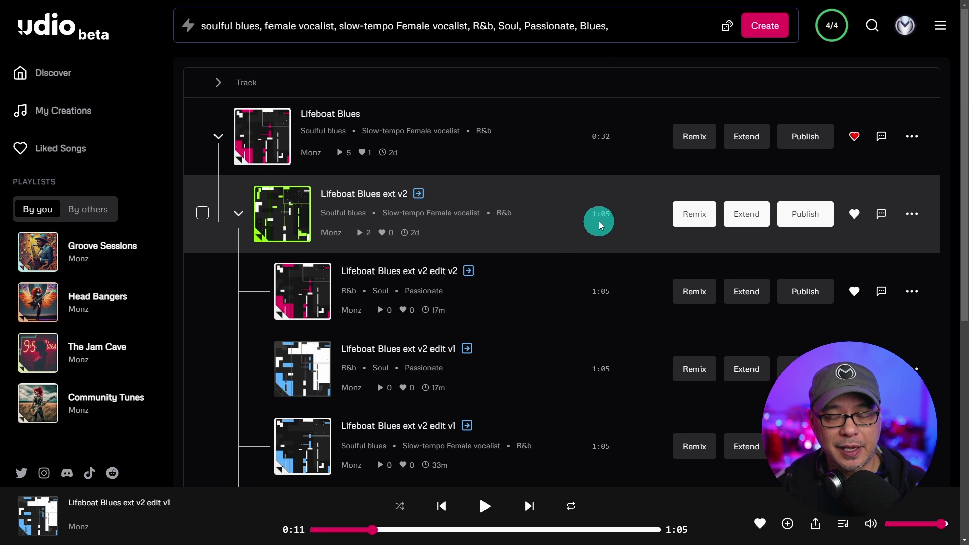
# Open the extend options for the original Lifeboat Blues track and examine the Context Length setting
pyautogui.click(746, 139)
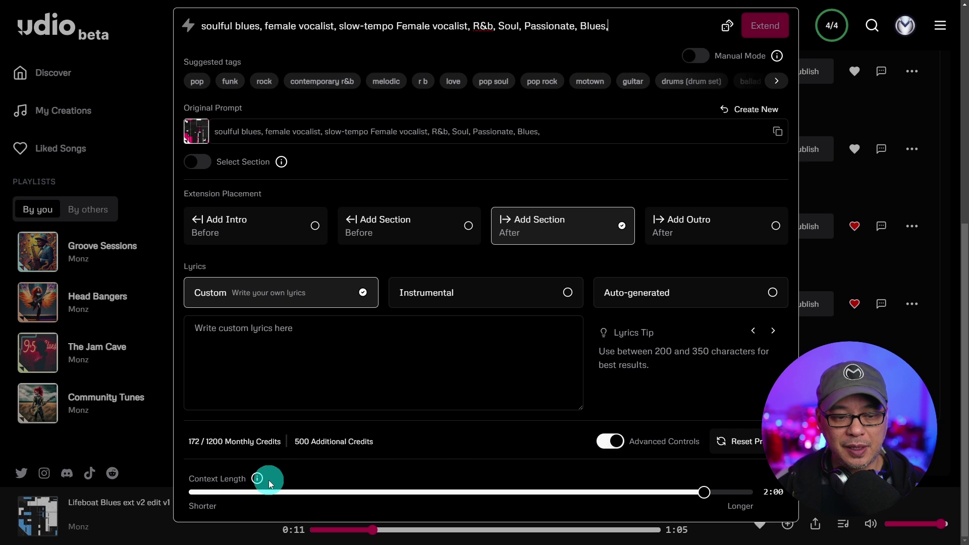
pyautogui.moveTo(260, 483)
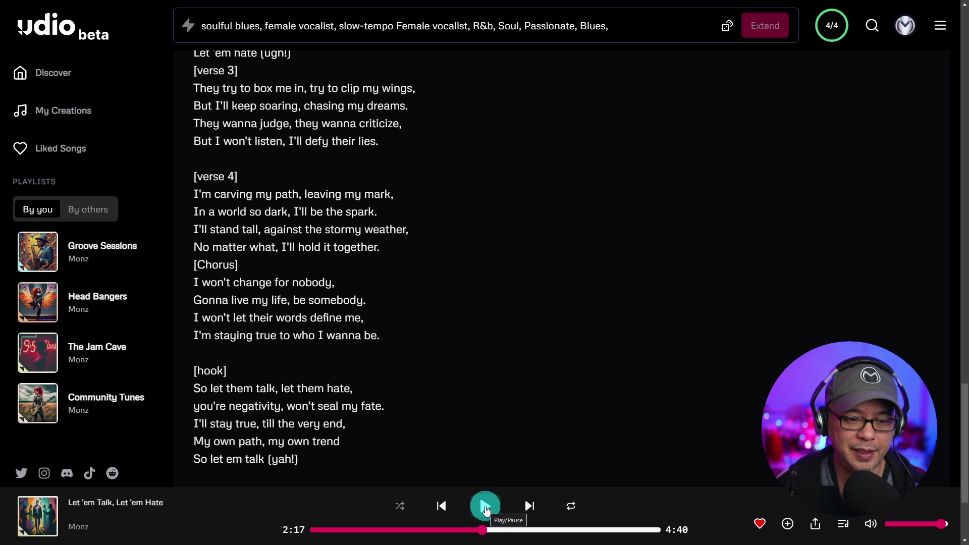
# Listen to two passages of Let 'em Talk, Let 'em Hate, one from 2:17 and one from 3:46, pausing after each
pyautogui.click(485, 507)
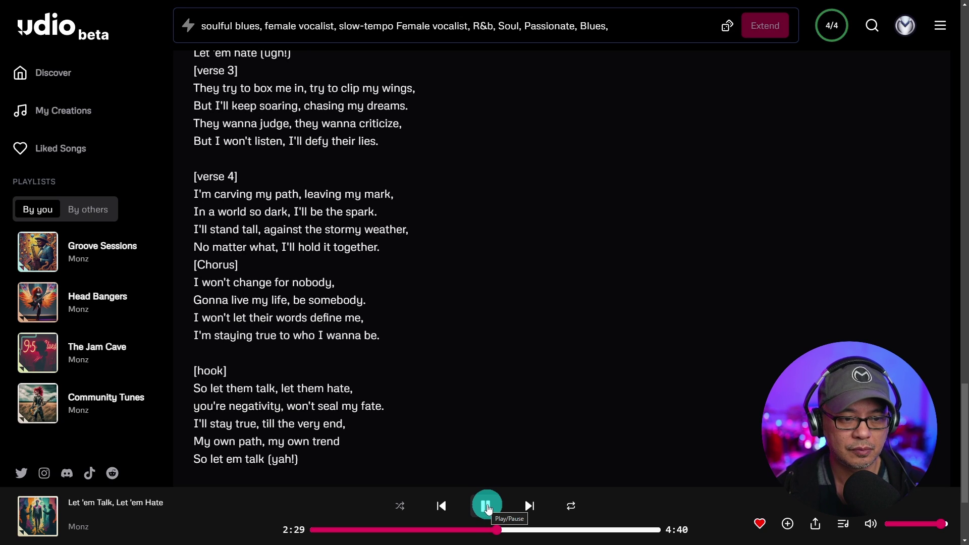
pyautogui.click(486, 507)
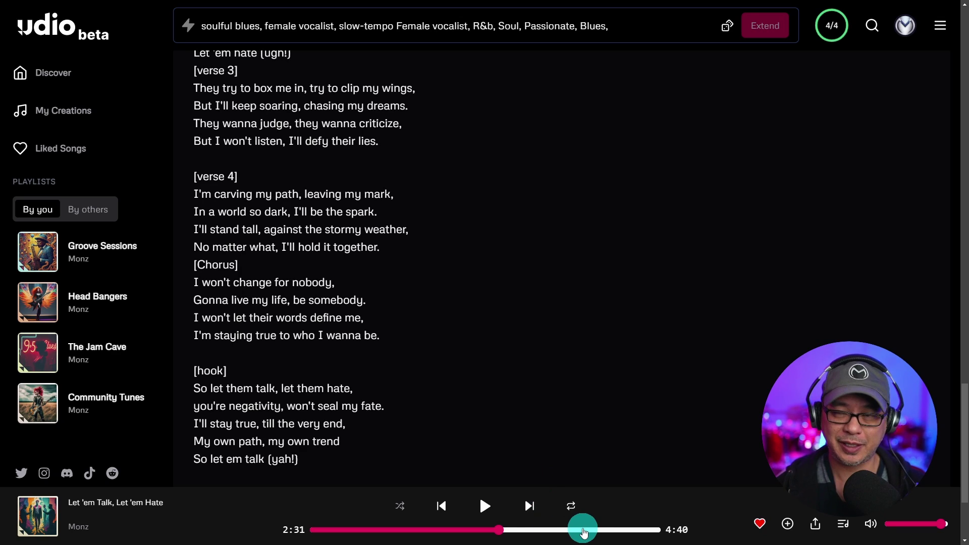
pyautogui.moveTo(584, 530); pyautogui.dragTo(593, 458)
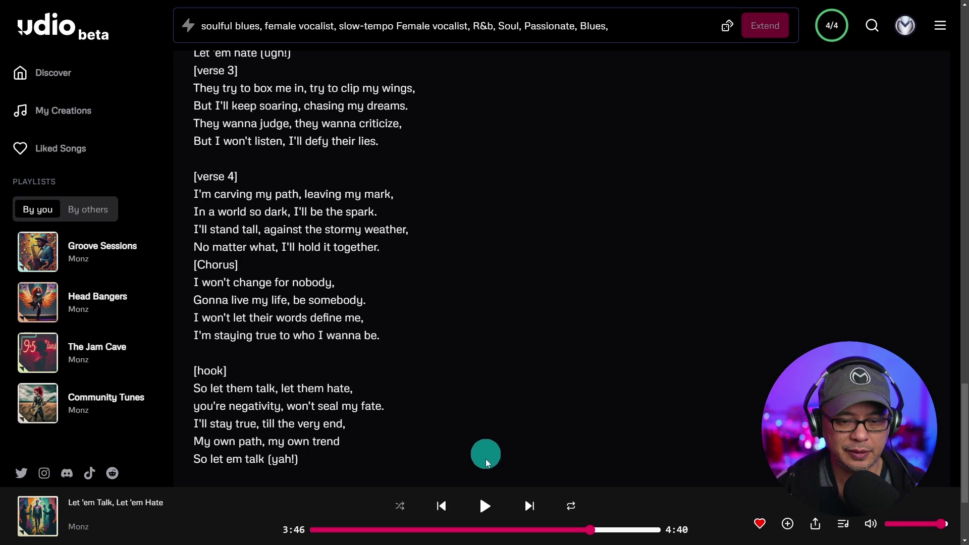
pyautogui.click(484, 512)
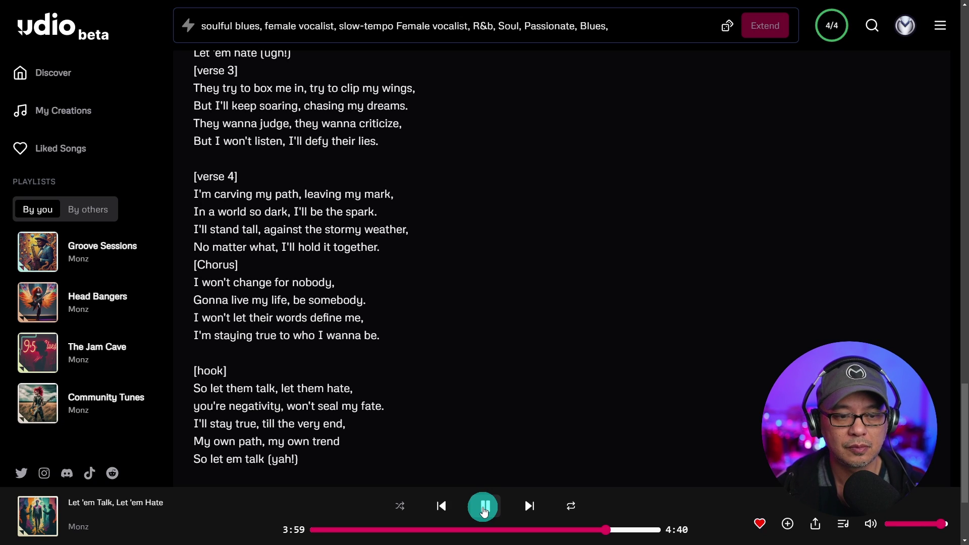
pyautogui.click(484, 512)
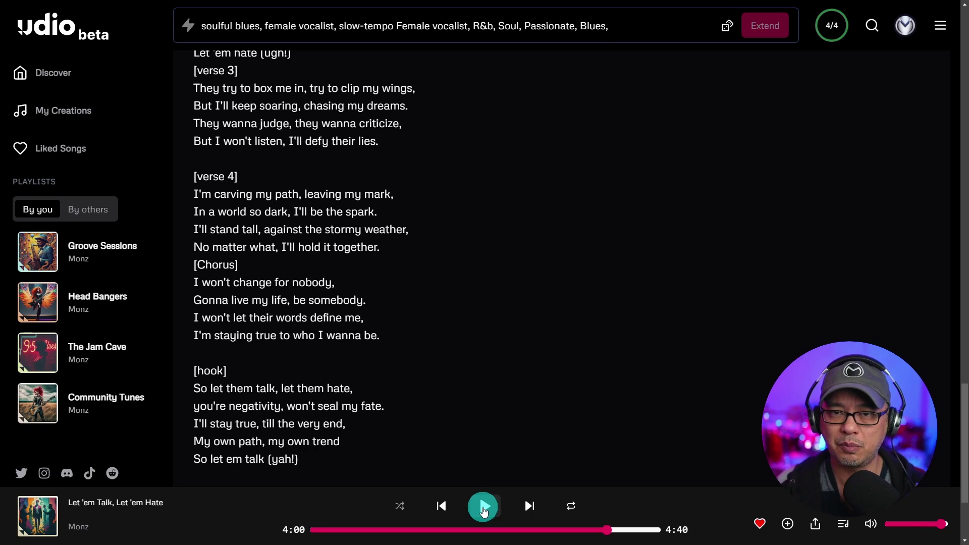
# Compare the Free, Standard and Pro plans on the Pricing page under annual and monthly billing, including the extra credit purchases
pyautogui.click(595, 219)
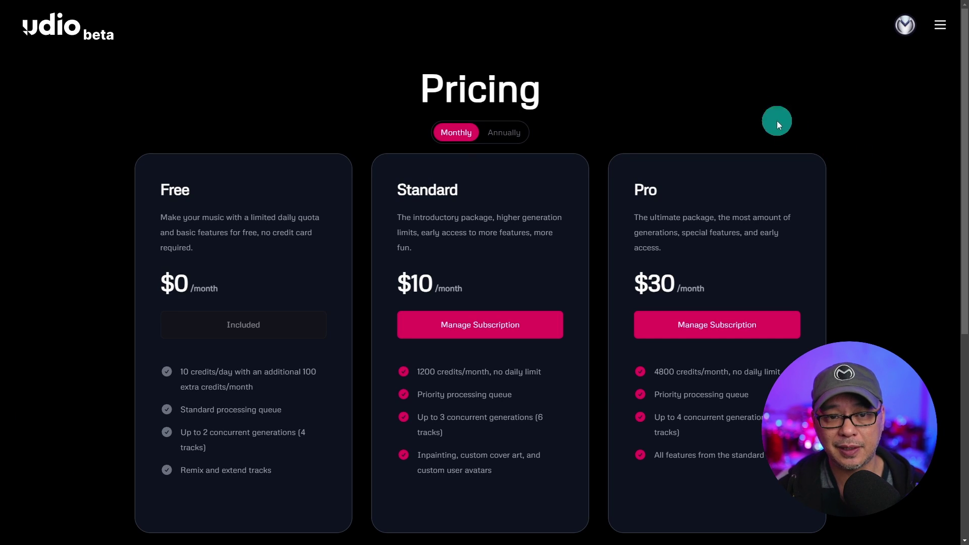
pyautogui.click(505, 134)
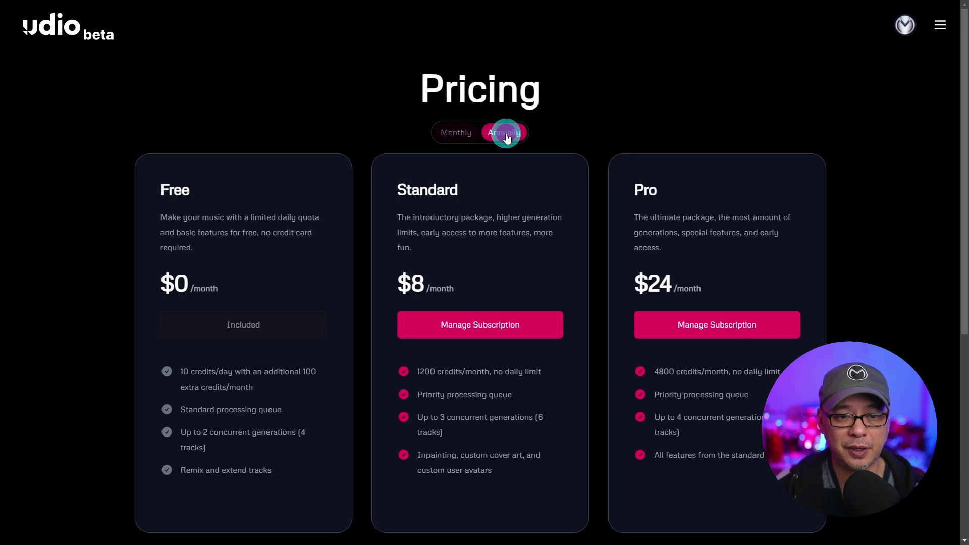
pyautogui.click(451, 134)
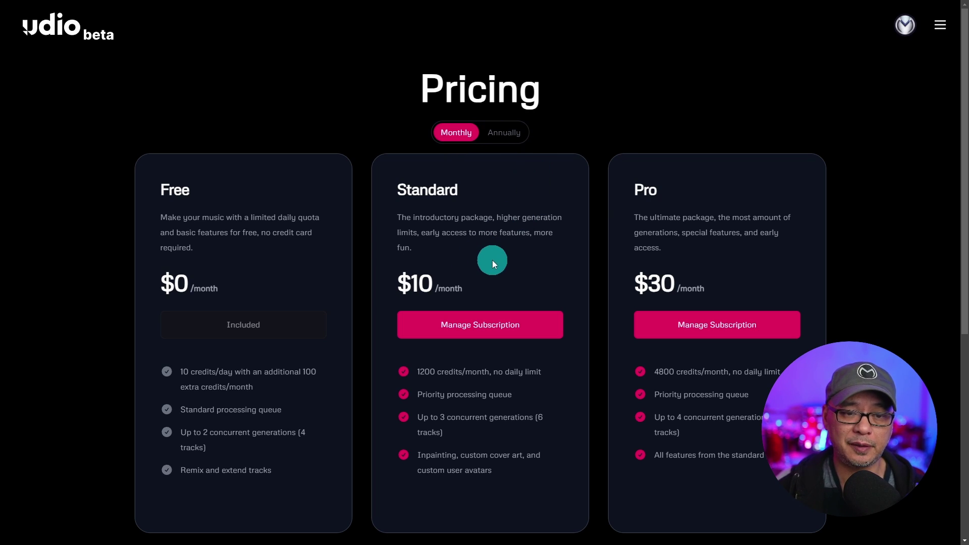
pyautogui.scroll(-1, 501, 262)
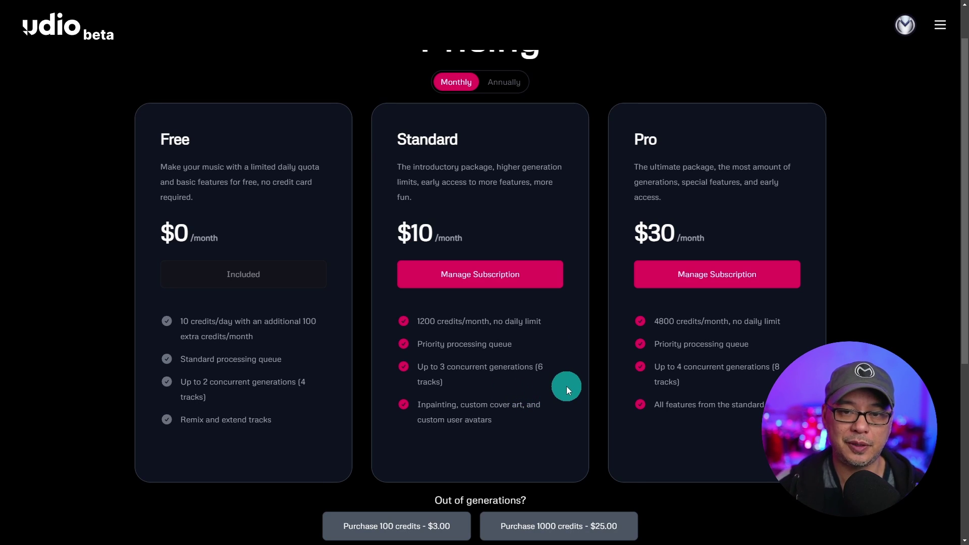
pyautogui.scroll(1, 566, 386)
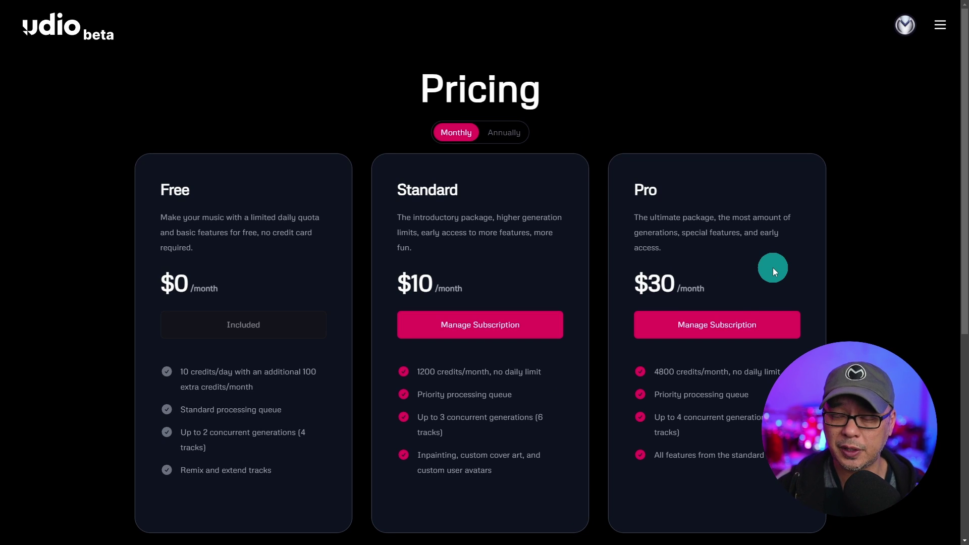